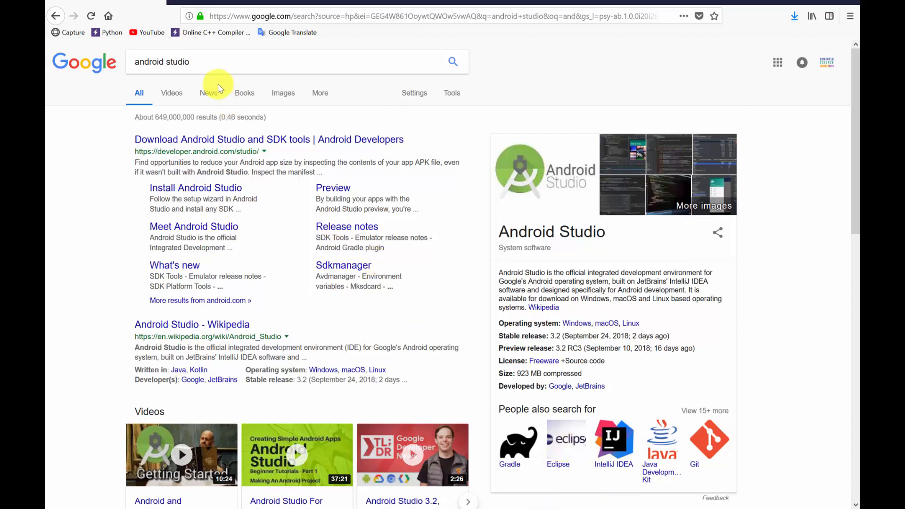
- Search Google for "android studio" and open the Android Developers download page for Android Studio
click(208, 62)
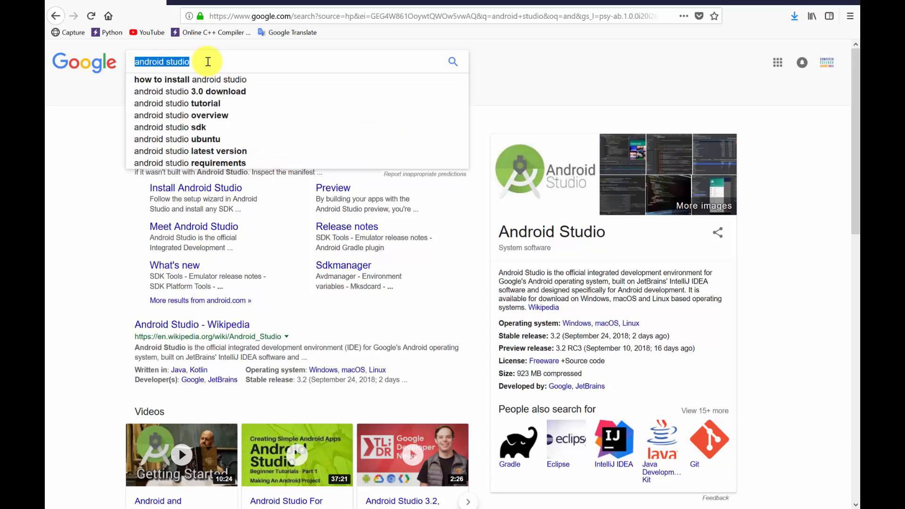
text(andro)
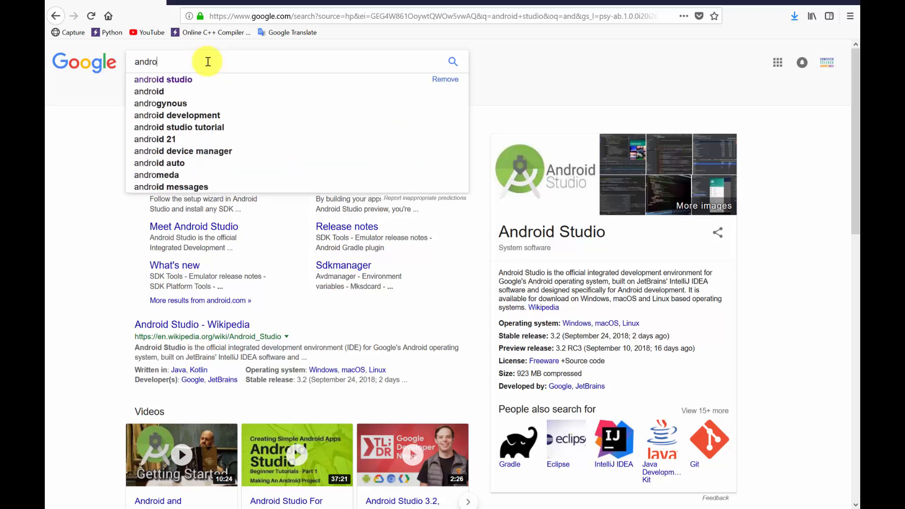
text(id studio)
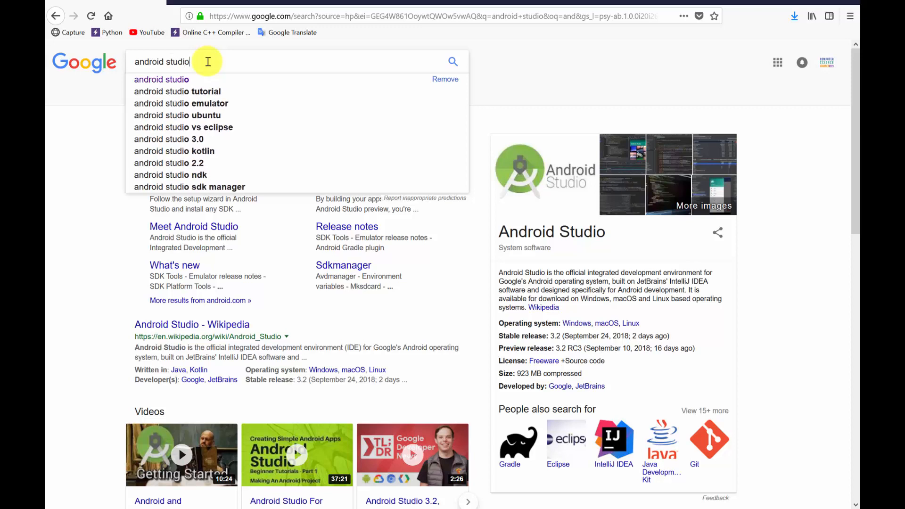
key(Return)
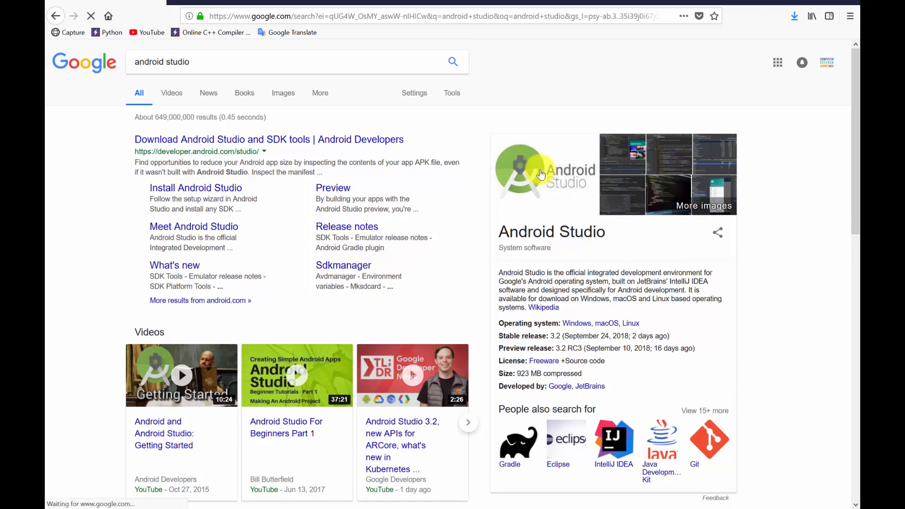
click(292, 144)
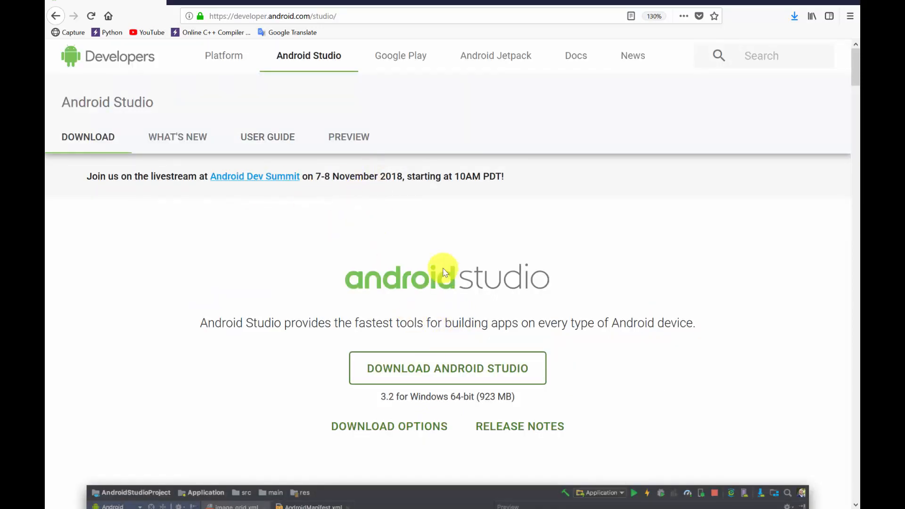
- Request the Android Studio 3.2 download for Windows, accept the terms and conditions, and cancel saving the installer file
scroll(422, 278, down, 2)
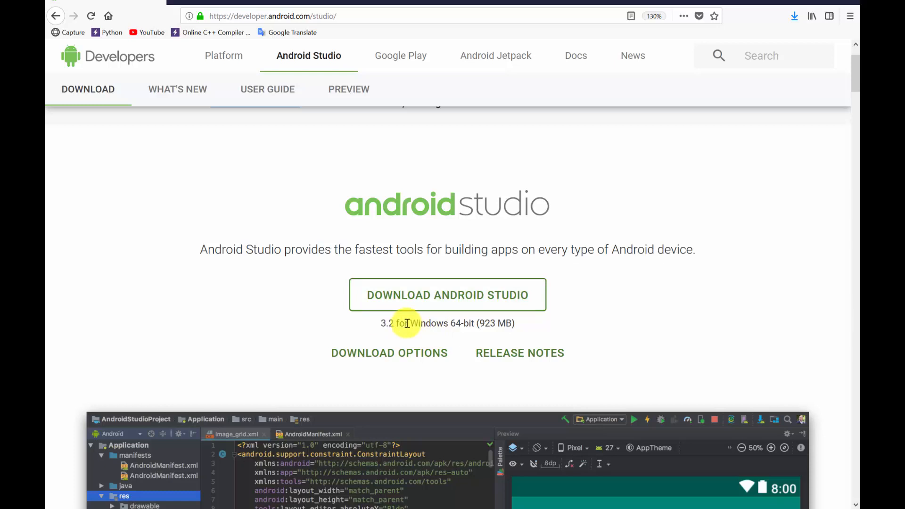
click(484, 306)
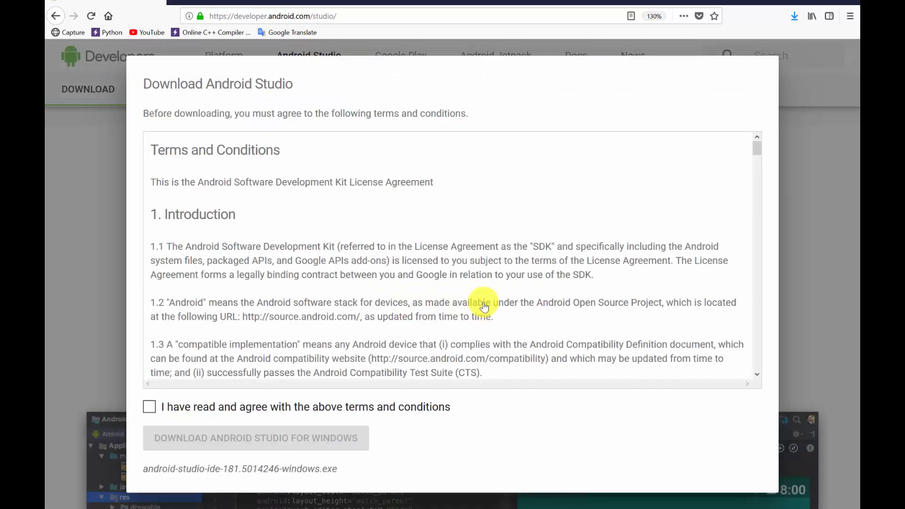
click(239, 408)
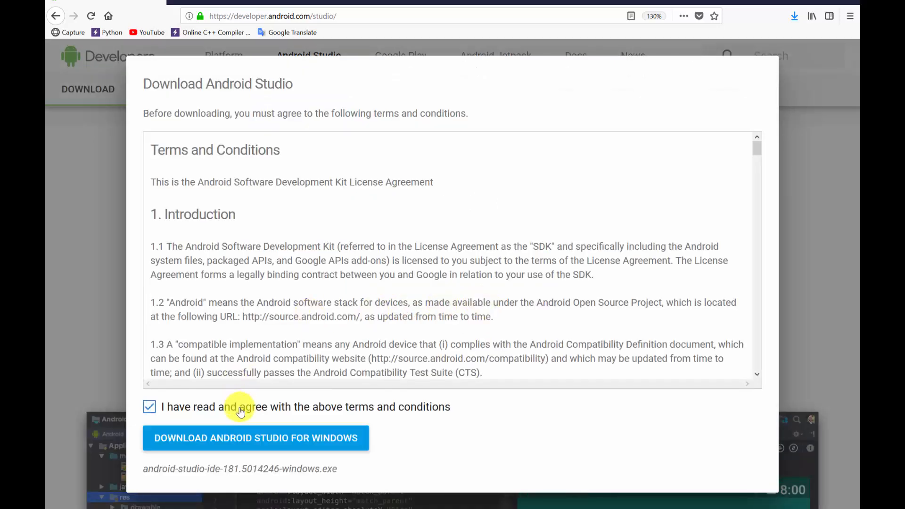
click(266, 433)
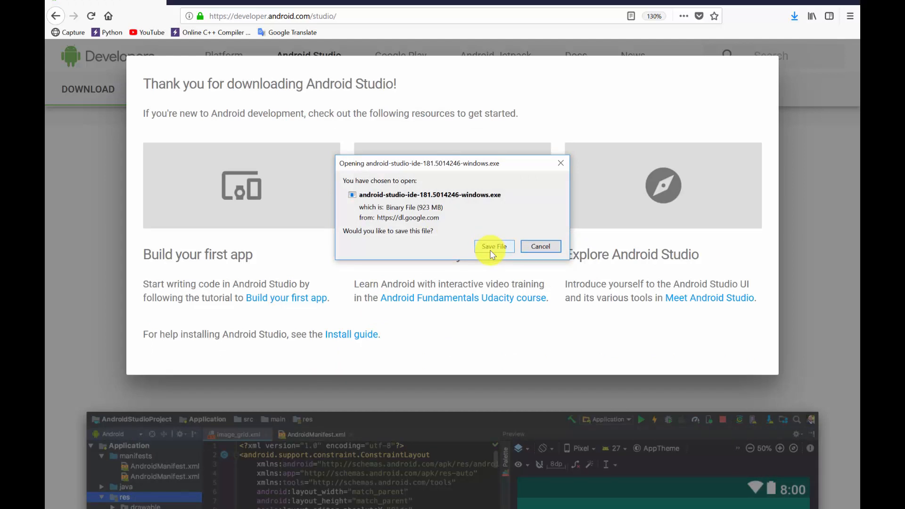
click(530, 250)
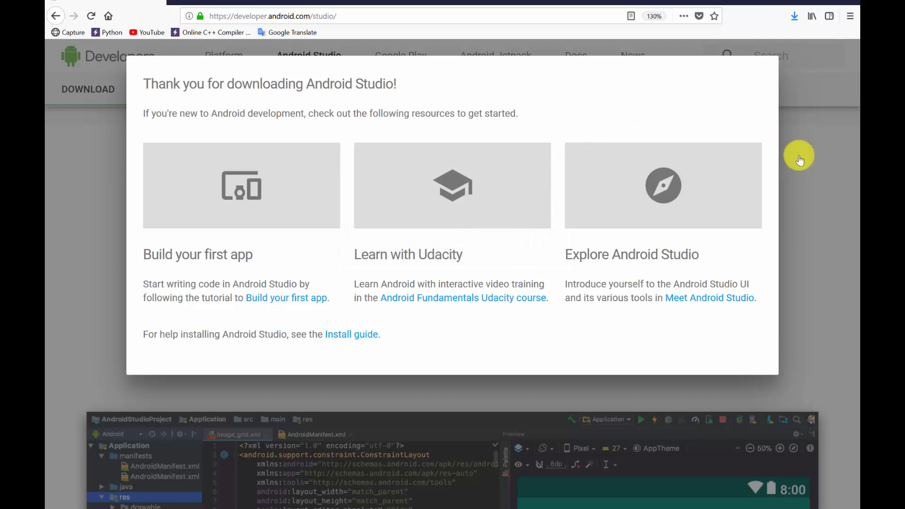
click(100, 273)
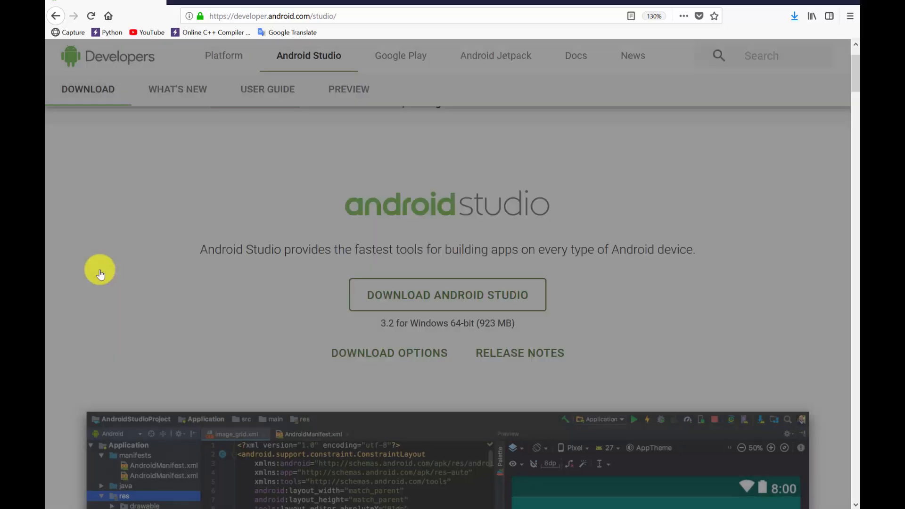
scroll(100, 272, down, 4)
scroll(100, 273, up, 5)
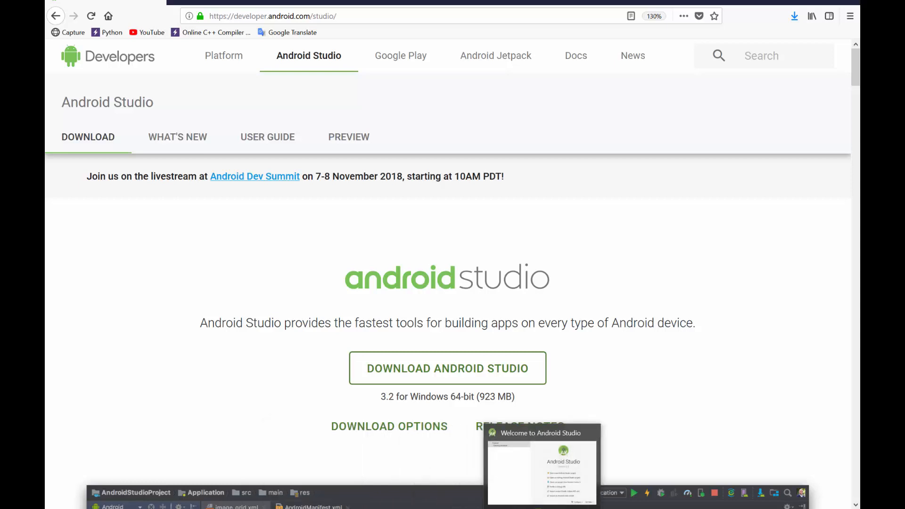
- Switch to Android Studio and start a new project, keeping the application name My Application and the default domain and location
click(514, 484)
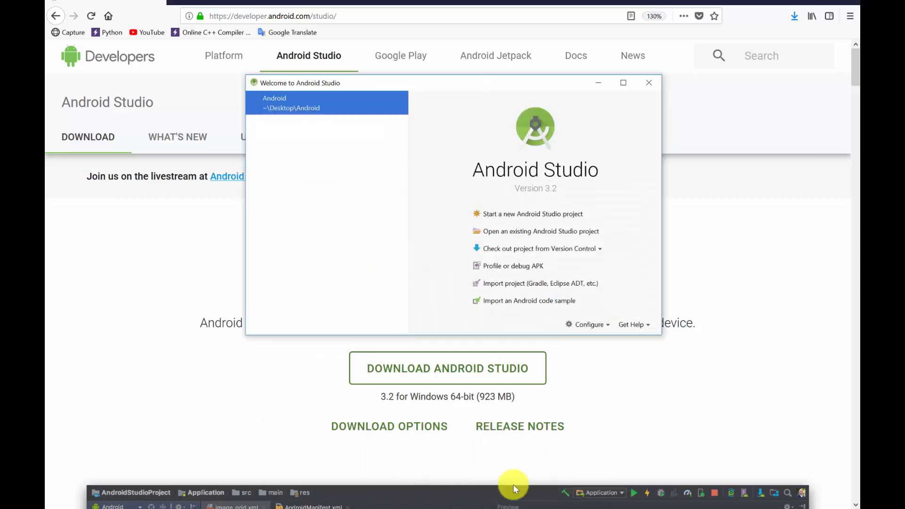
click(539, 218)
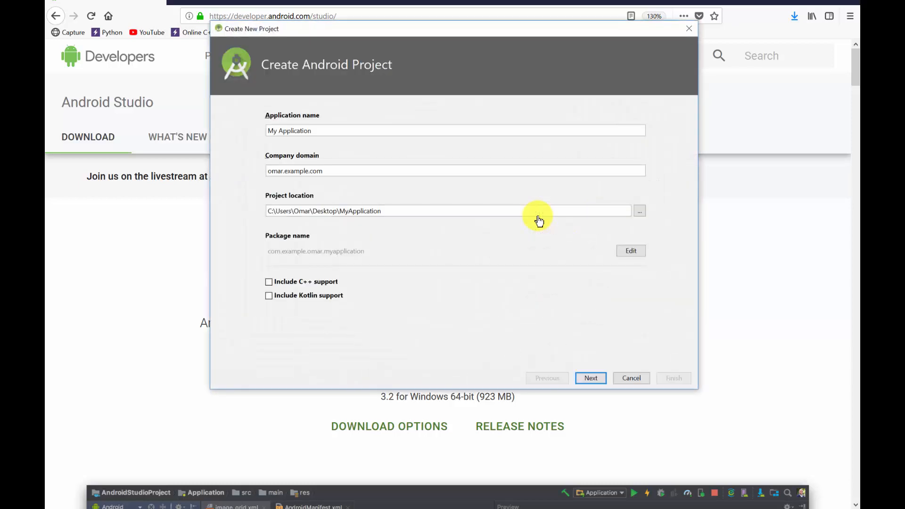
click(386, 133)
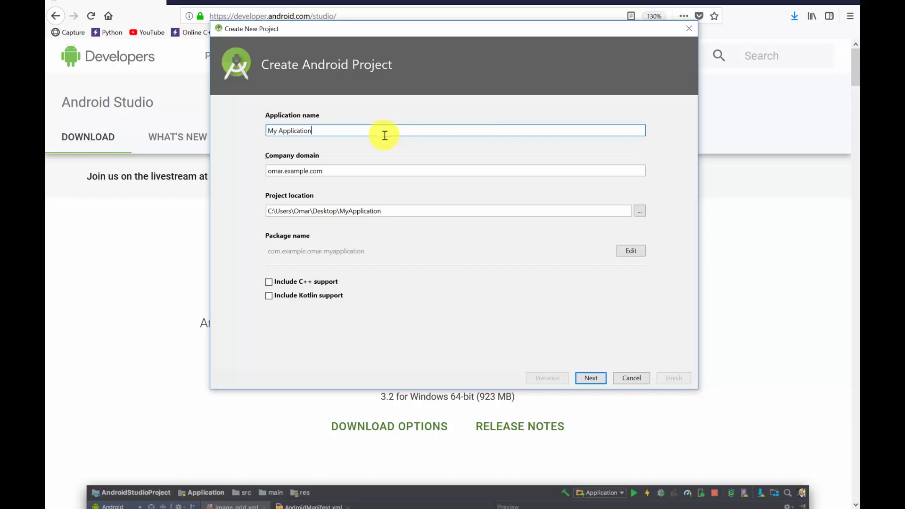
triple_click(355, 175)
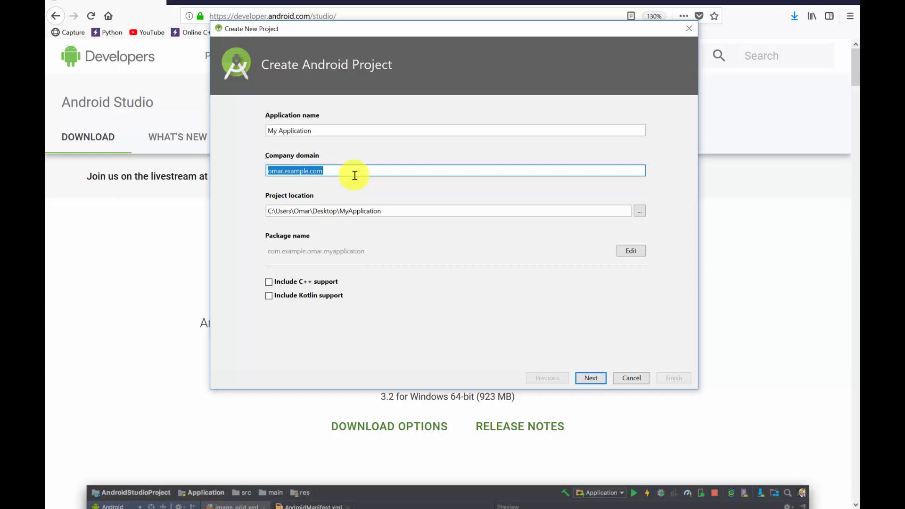
click(355, 175)
double_click(355, 176)
click(589, 378)
- Try API 28: Android 9.0 (Pie) and API 26: Android 8.0 (Oreo) as the minimum SDK for Phone and Tablet
click(590, 379)
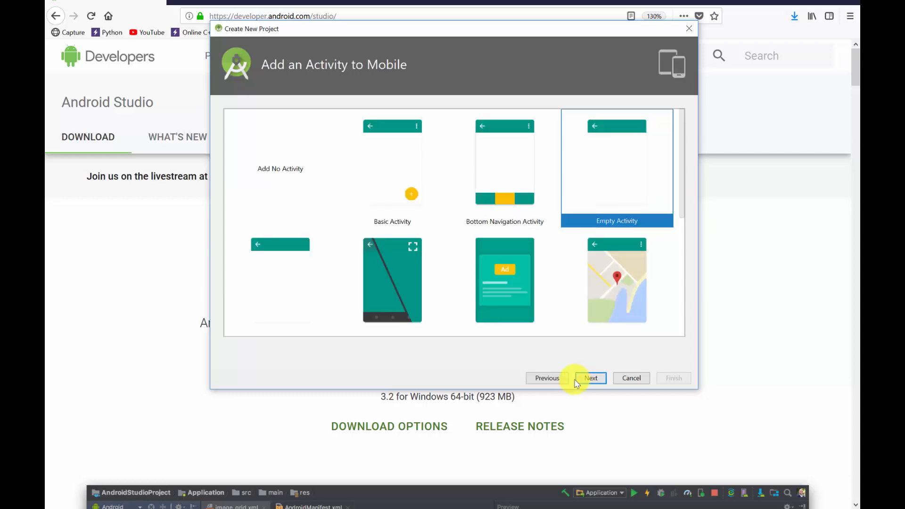
click(546, 382)
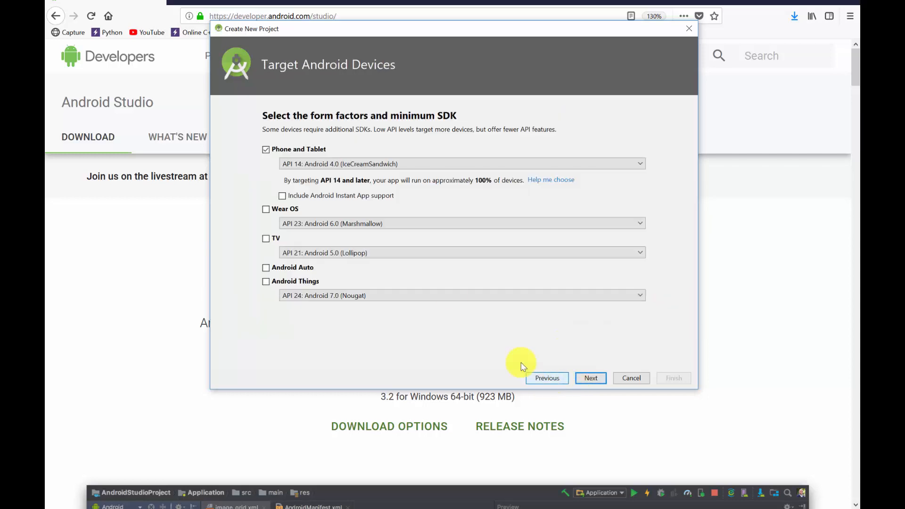
click(352, 165)
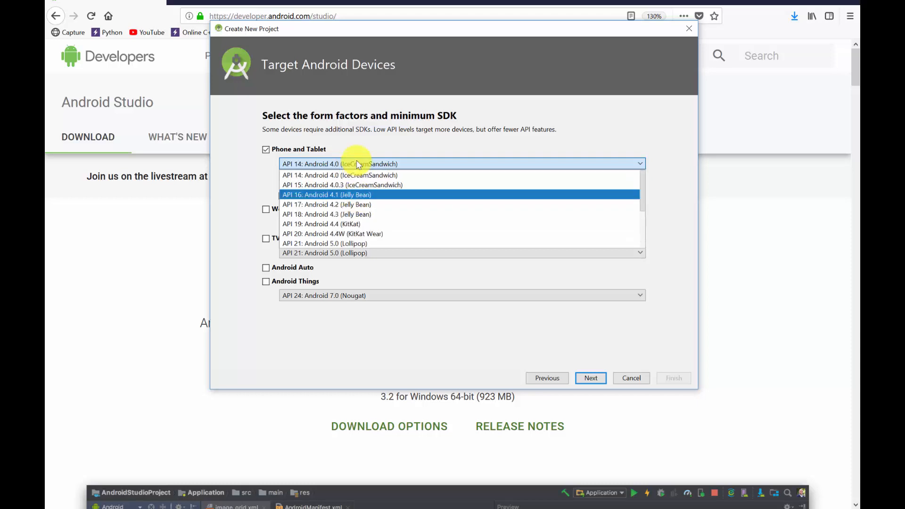
click(357, 177)
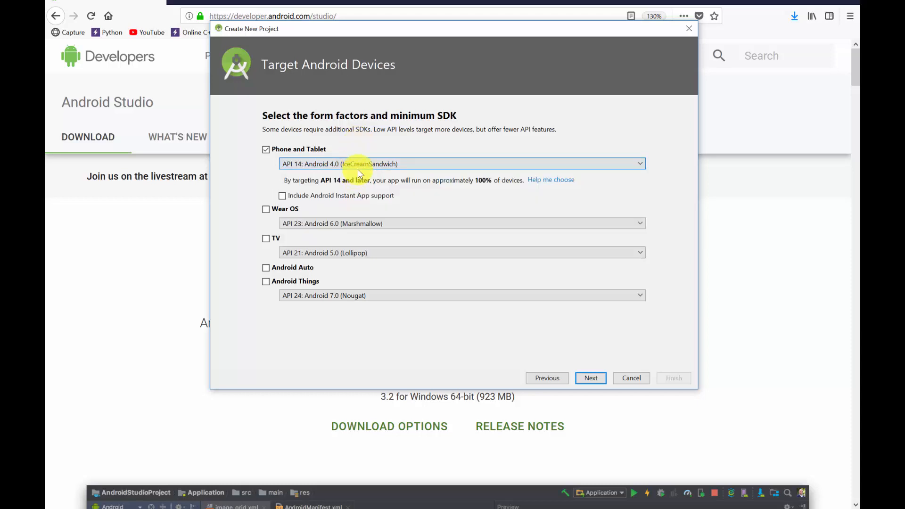
click(367, 168)
scroll(368, 202, down, 3)
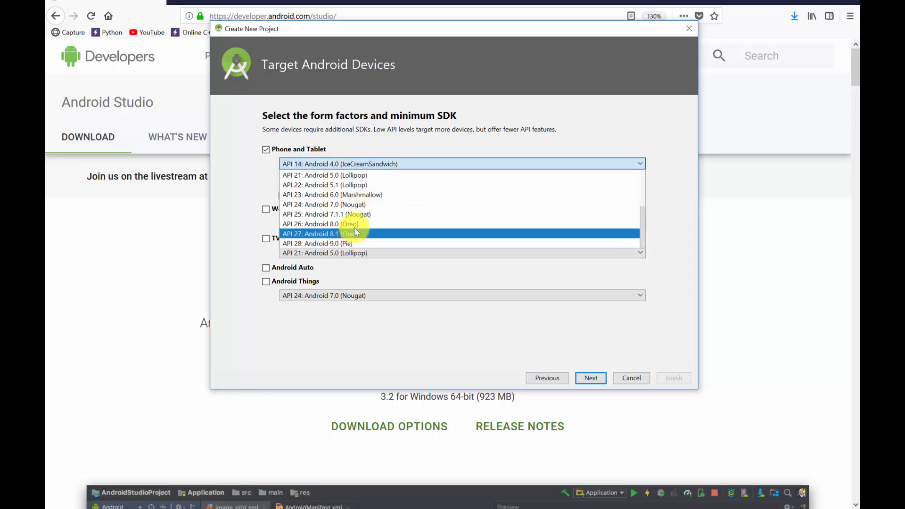
scroll(356, 228, up, 3)
scroll(363, 194, down, 3)
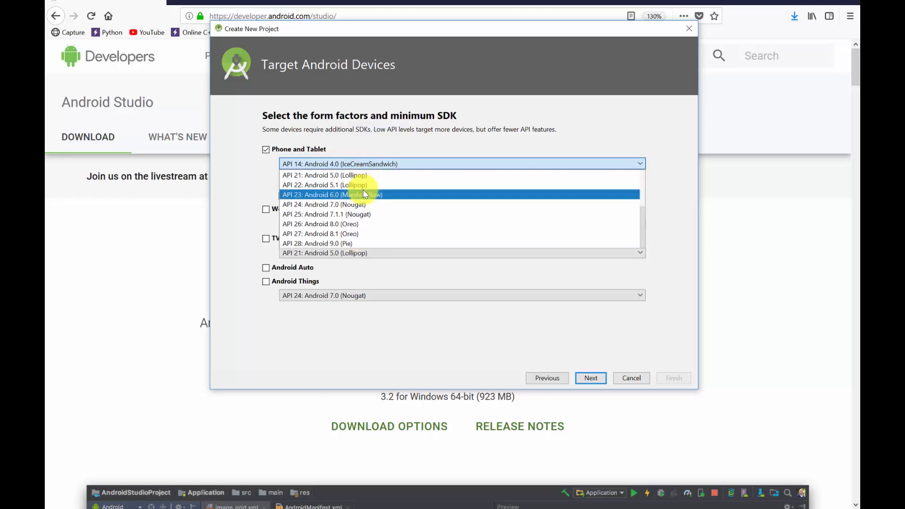
click(357, 243)
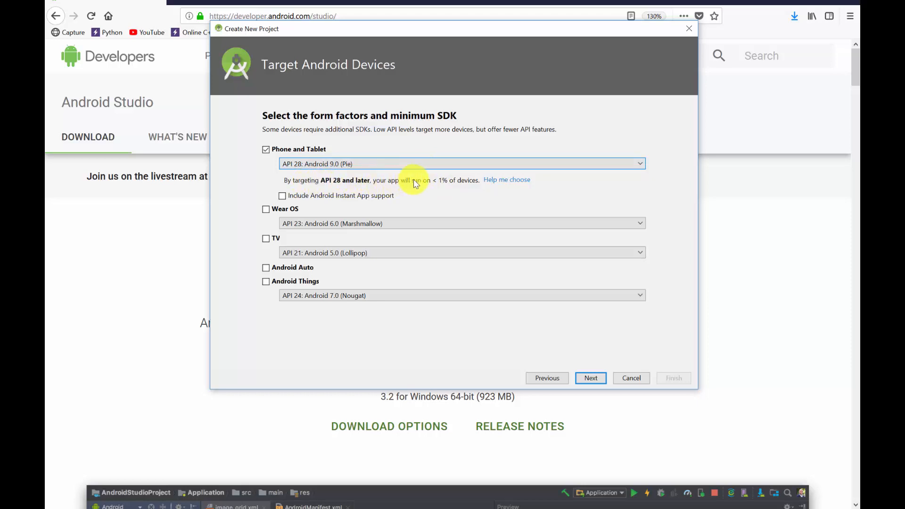
click(452, 167)
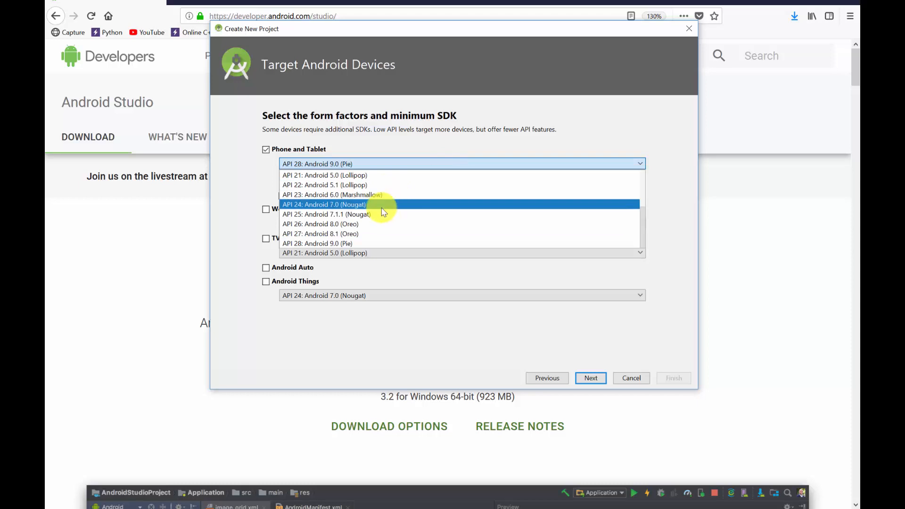
click(358, 223)
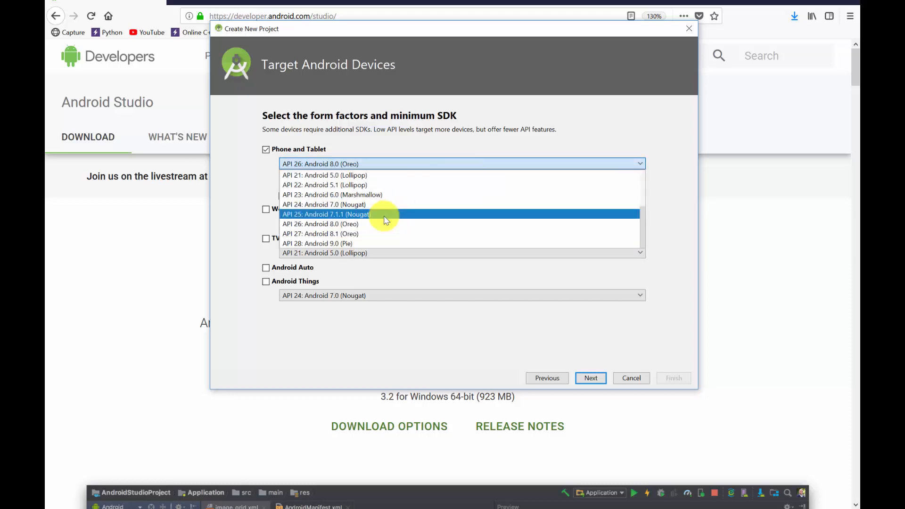
- Set the Phone and Tablet minimum SDK to API 14: Android 4.0 (IceCreamSandwich) and continue to the activity selection
scroll(397, 208, up, 3)
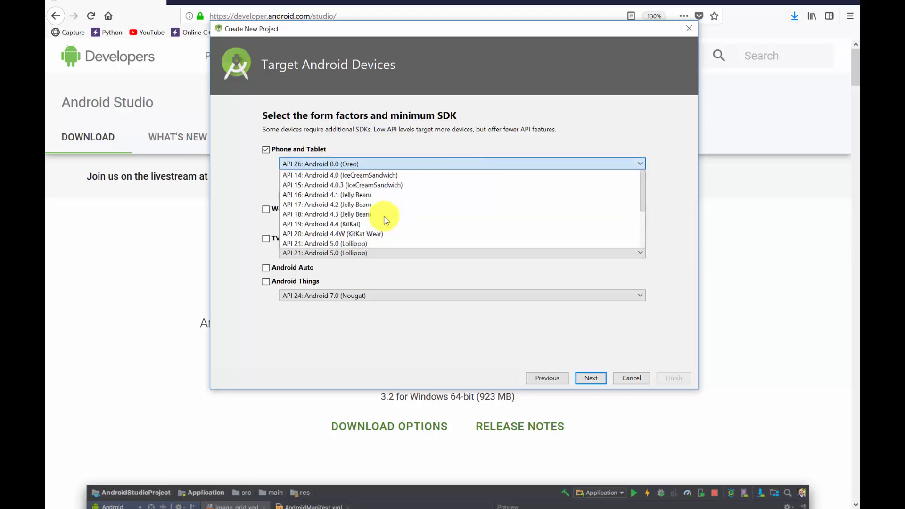
click(383, 175)
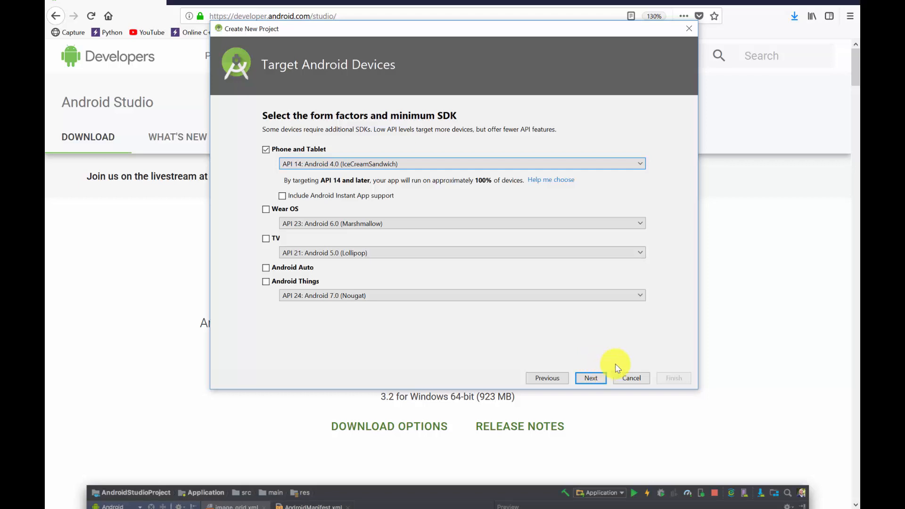
click(590, 382)
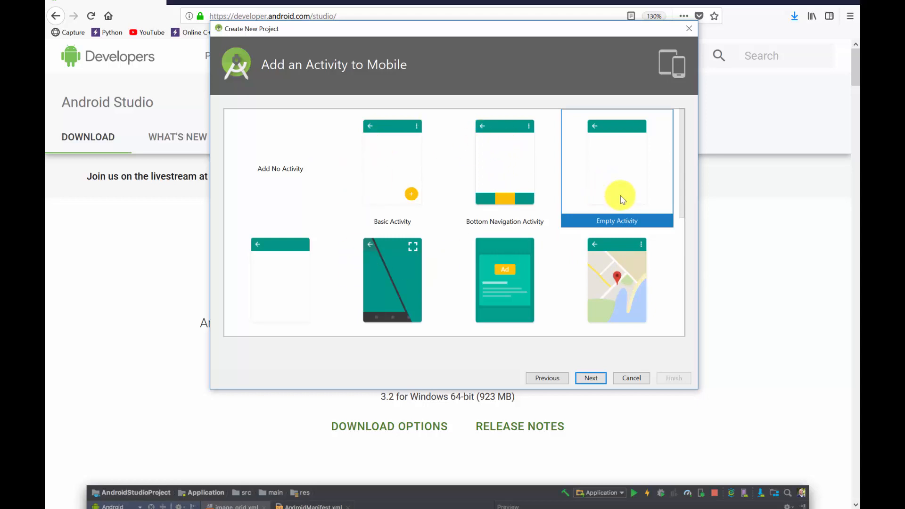
- Create the project with an Empty Activity named MainActivity and layout activity_main, and dismiss the Tip of the Day
click(588, 383)
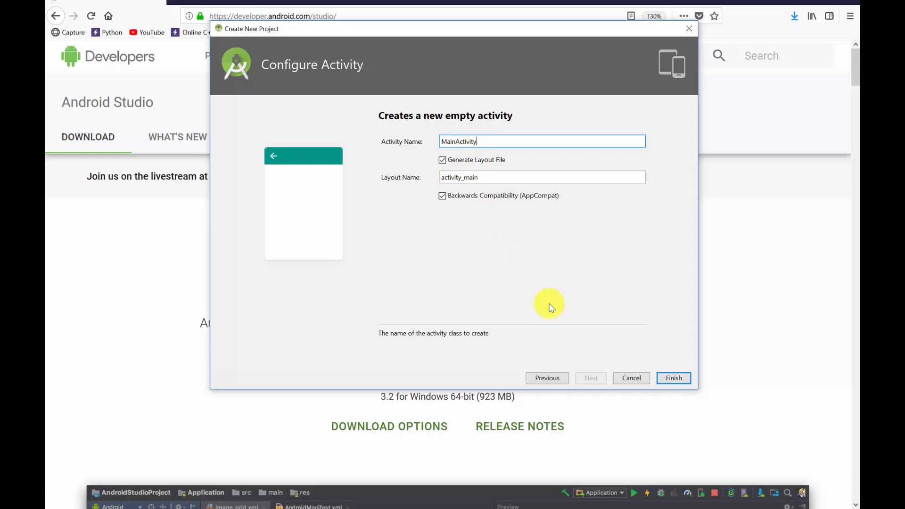
click(672, 379)
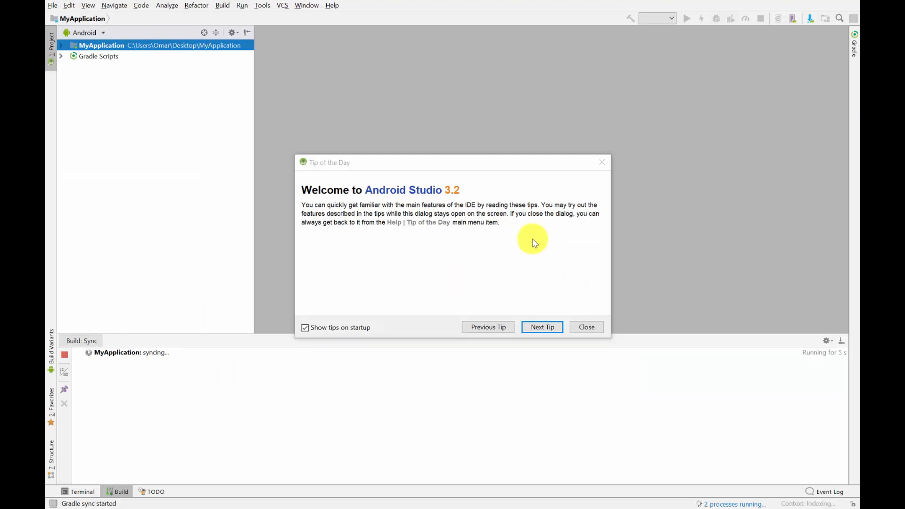
click(584, 330)
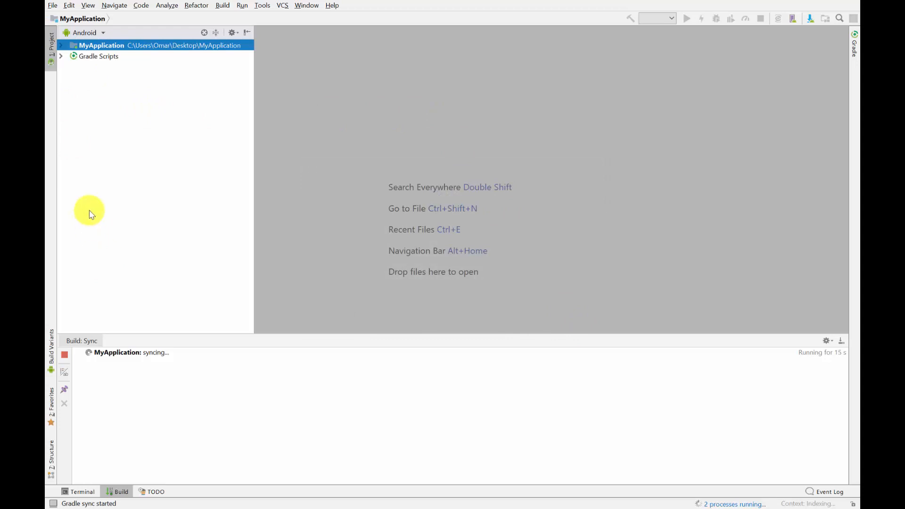
- Show the project's file tree in the Android view and expand the java folder under app
click(52, 68)
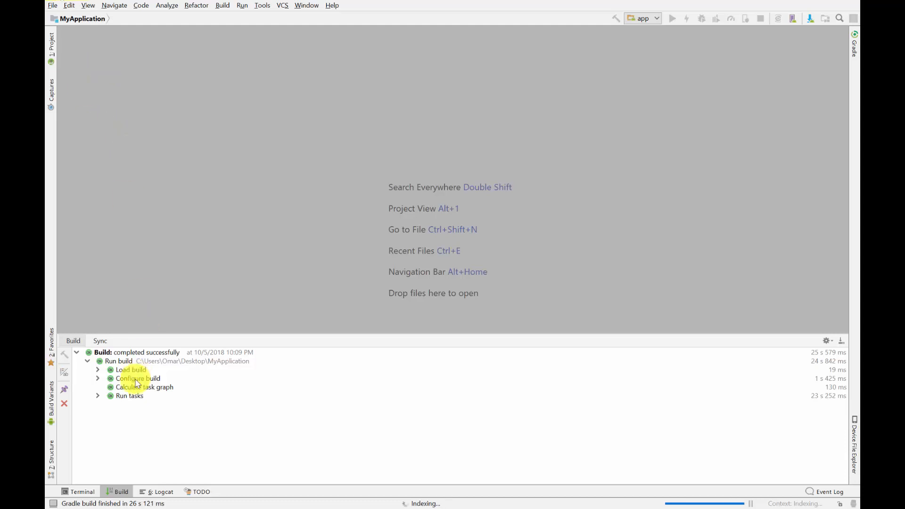
click(73, 344)
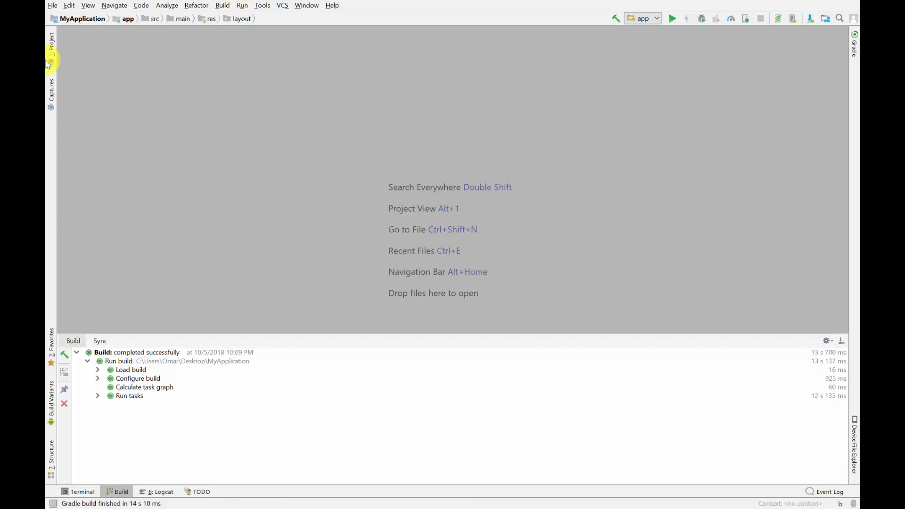
click(54, 49)
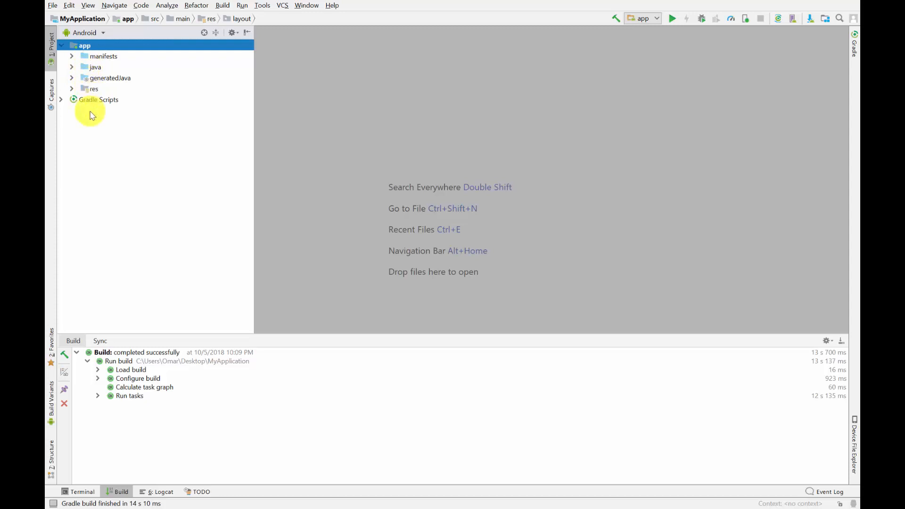
click(73, 71)
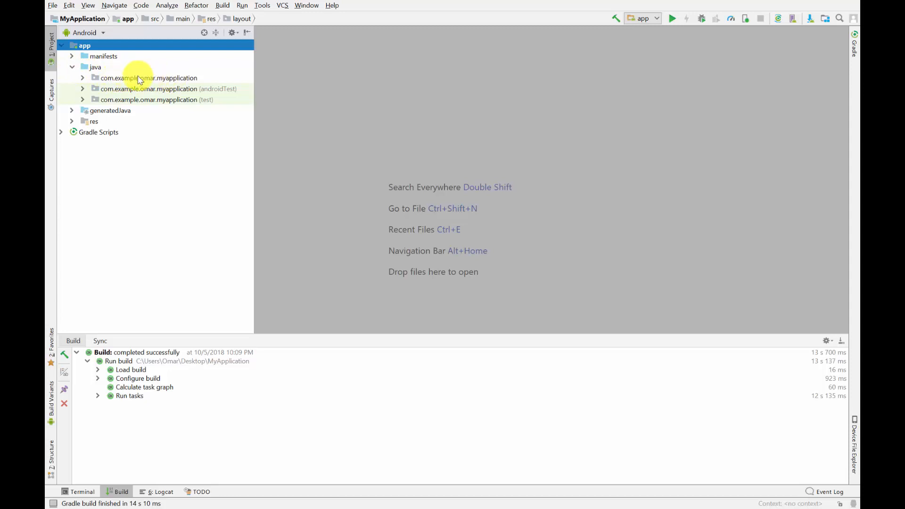
- Open the MainActivity class from the main package under java, and collapse the java folder
click(83, 79)
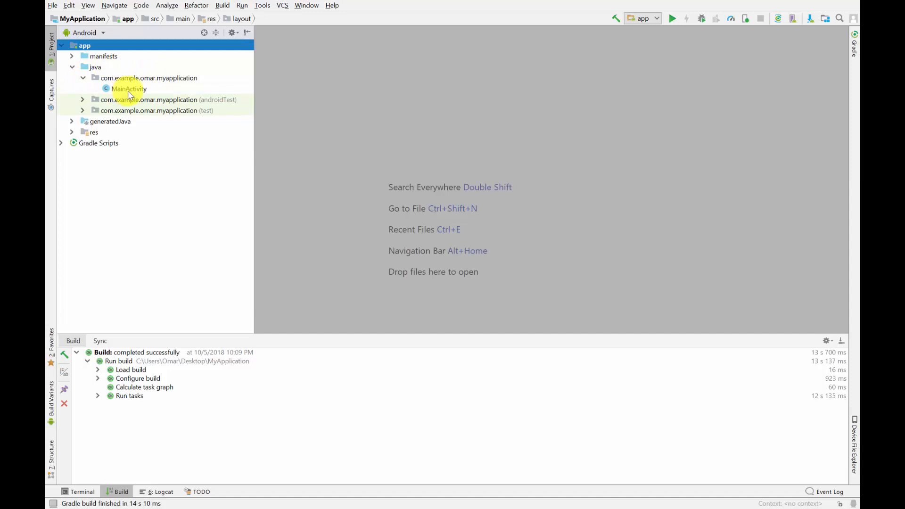
double_click(128, 91)
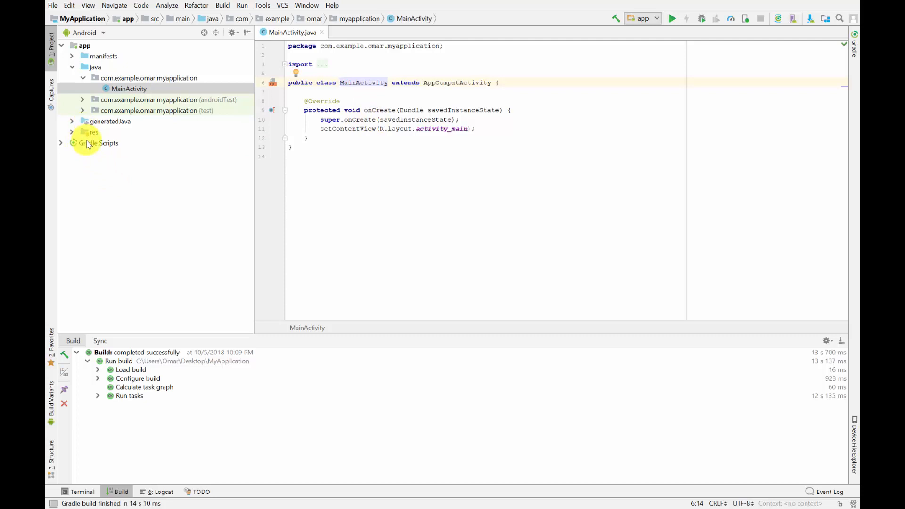
click(72, 67)
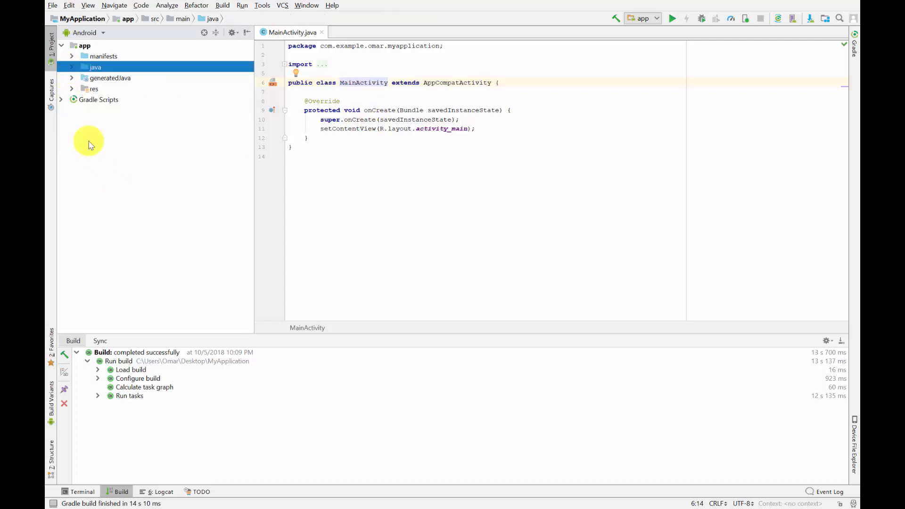
- Open activity_main.xml from the layout folder under res and select its ConstraintLayout in the design preview
click(72, 90)
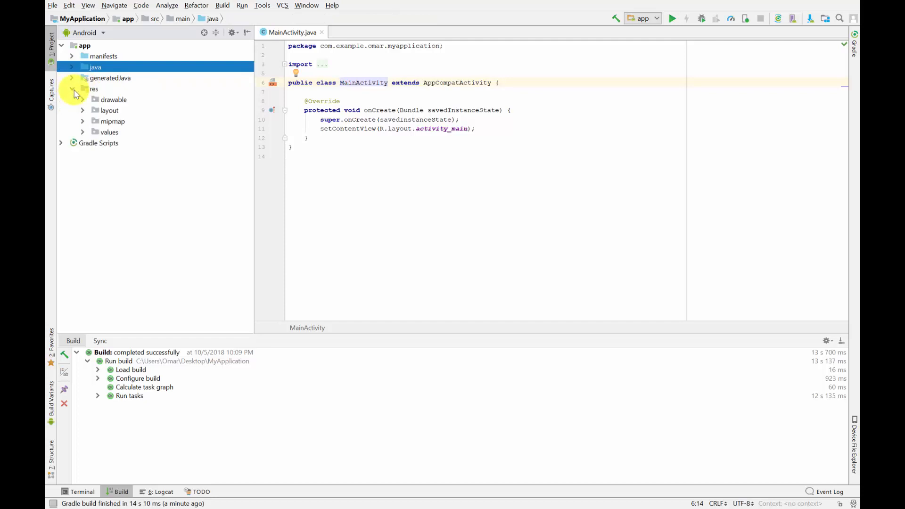
click(84, 111)
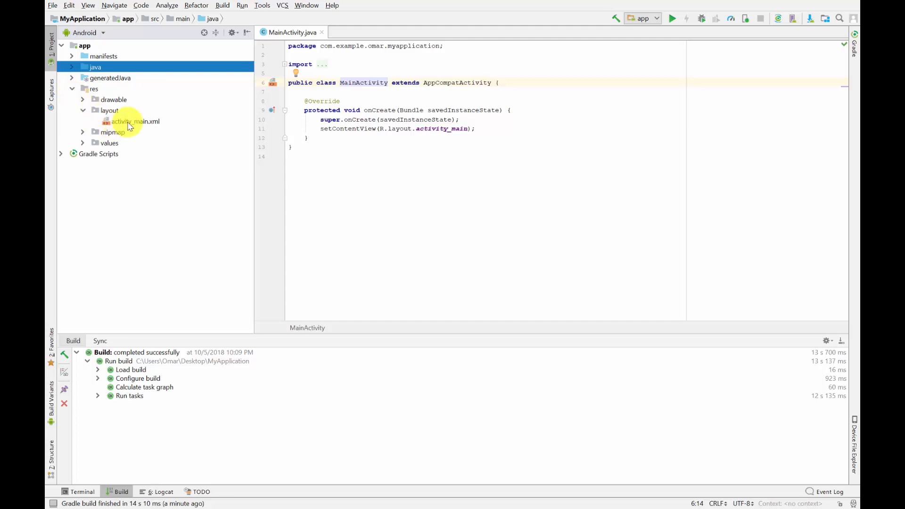
double_click(151, 122)
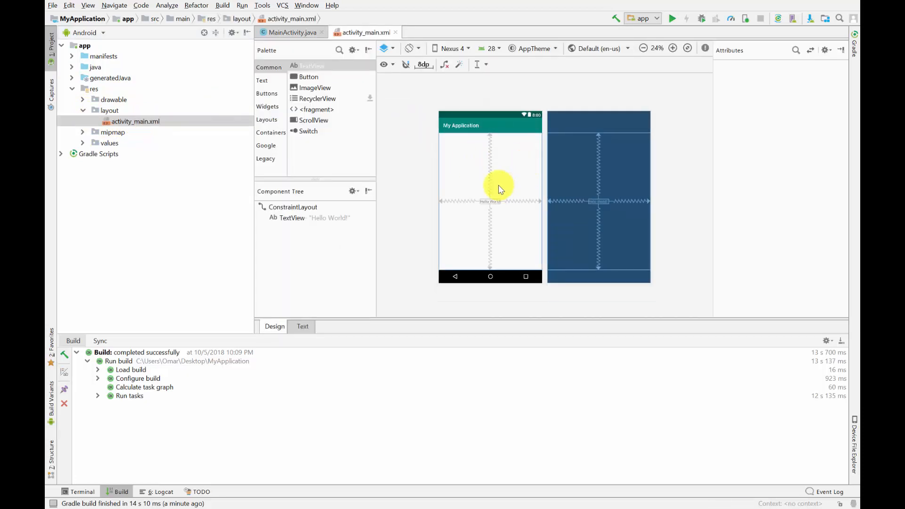
click(485, 177)
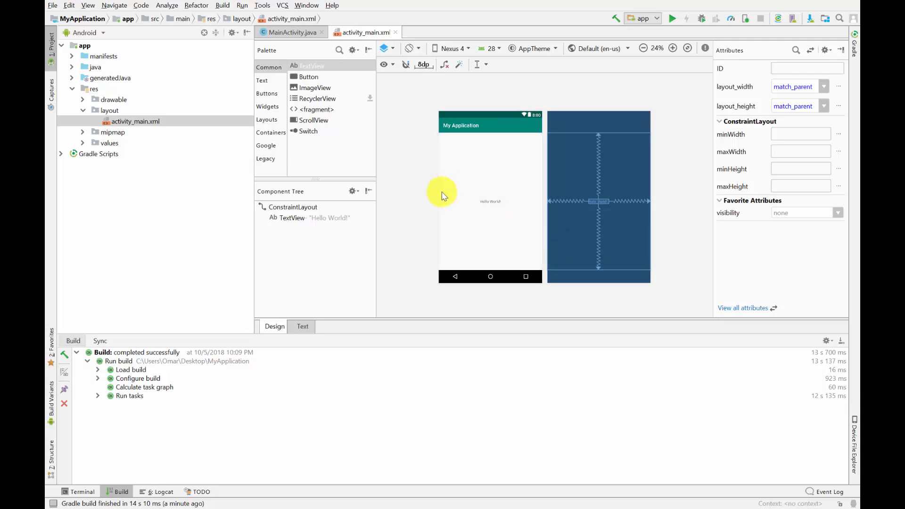
click(465, 192)
- Preview the layout on Galaxy Nexus, Nexus 7 2012 and 1080p TV screens, and return the preview device to Nexus 4
click(469, 49)
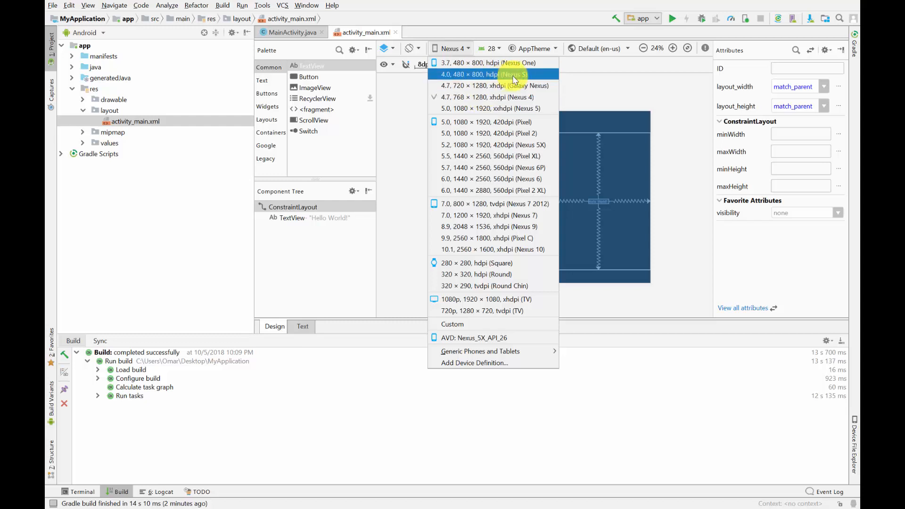
click(522, 93)
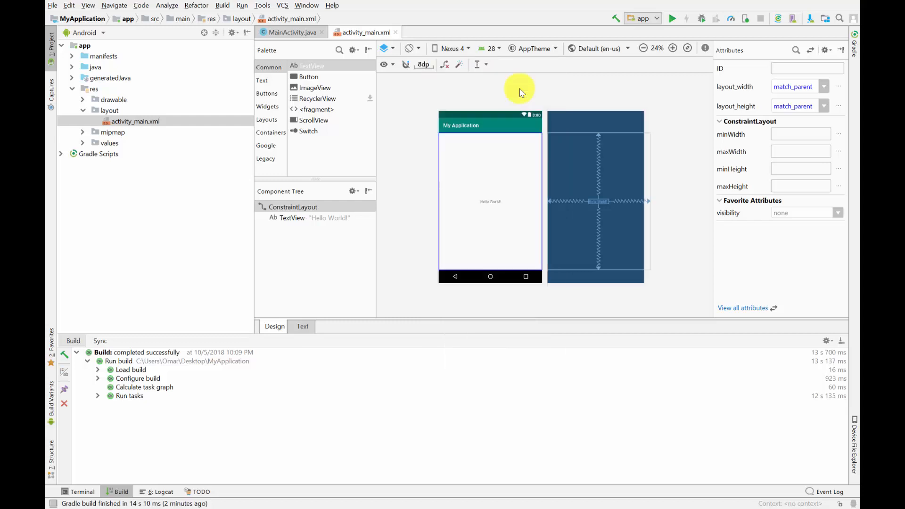
click(468, 47)
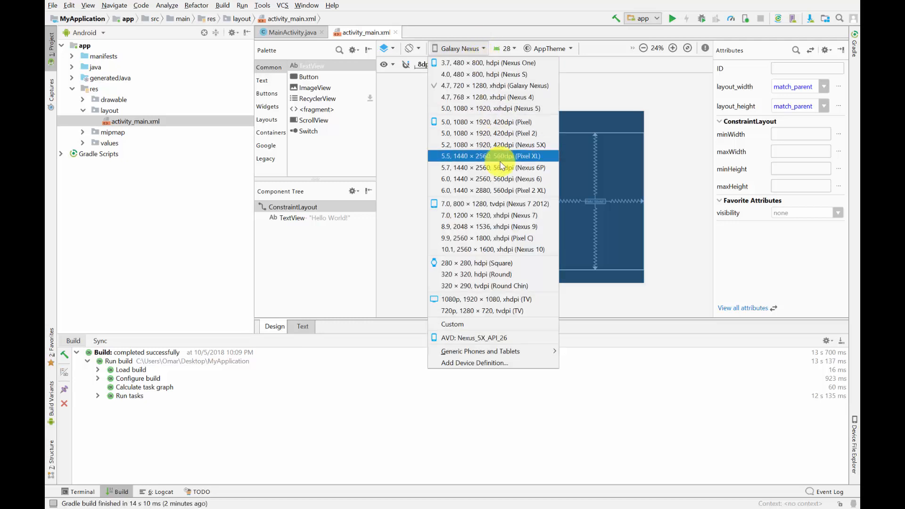
click(497, 209)
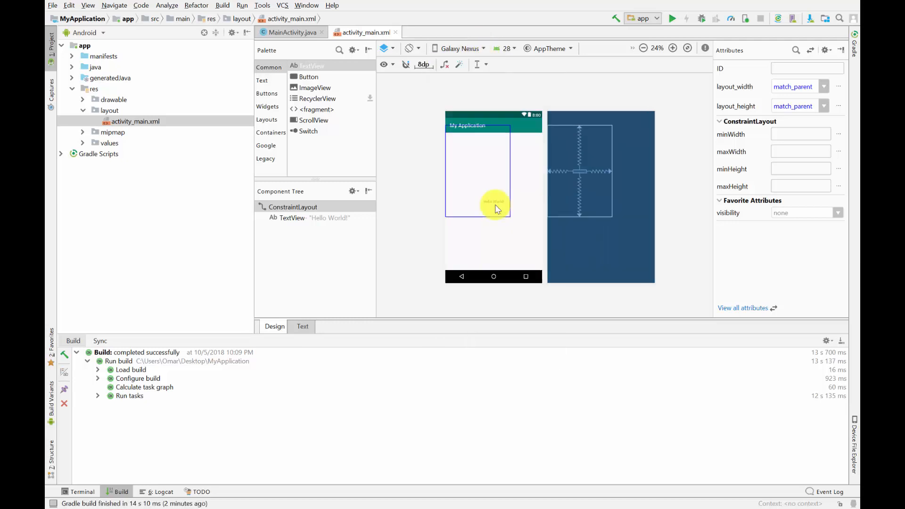
click(447, 49)
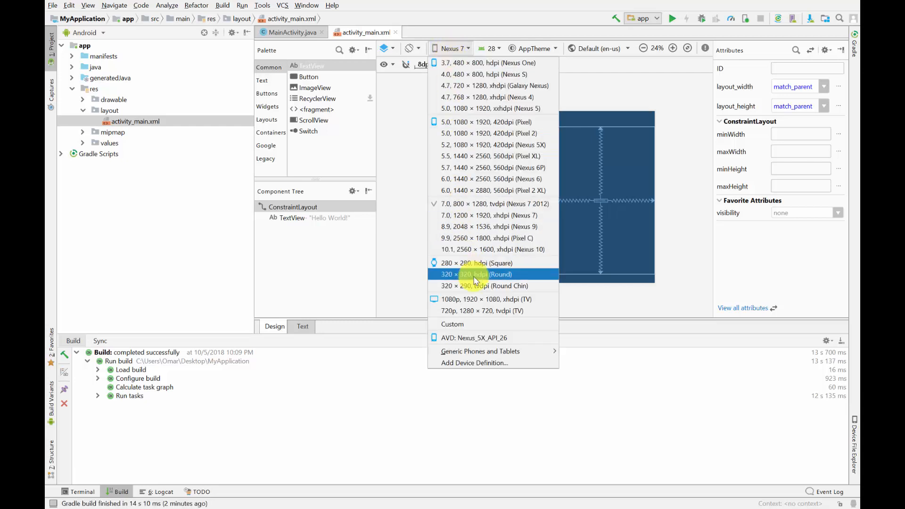
click(475, 299)
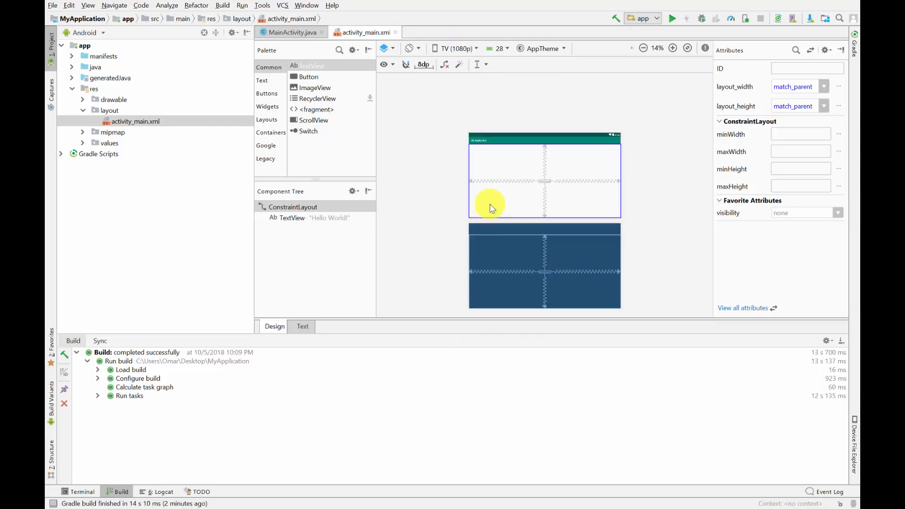
click(459, 48)
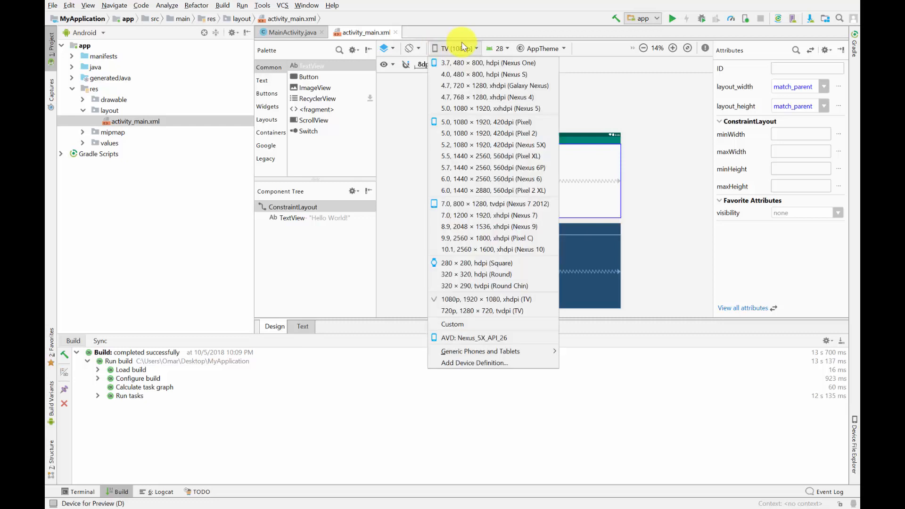
click(511, 101)
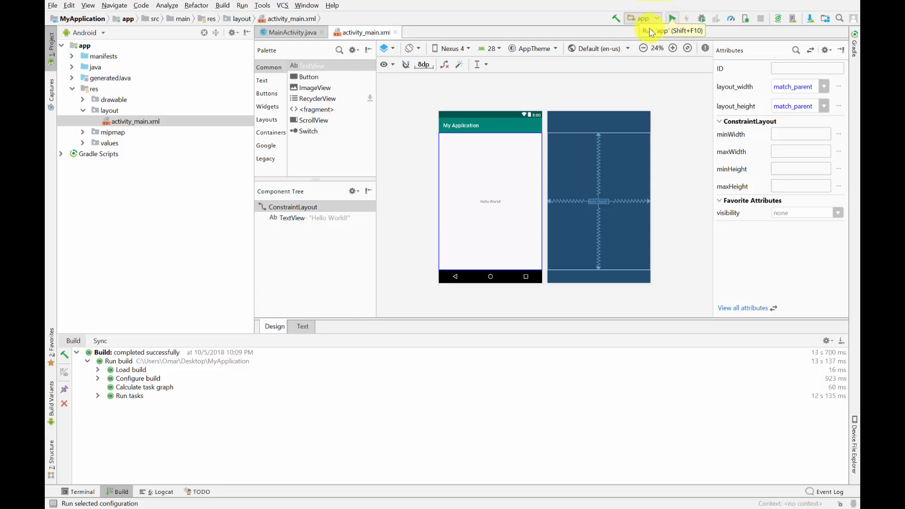
- Start running the app and look through the phone hardware definitions for a new virtual device, without creating one
click(674, 21)
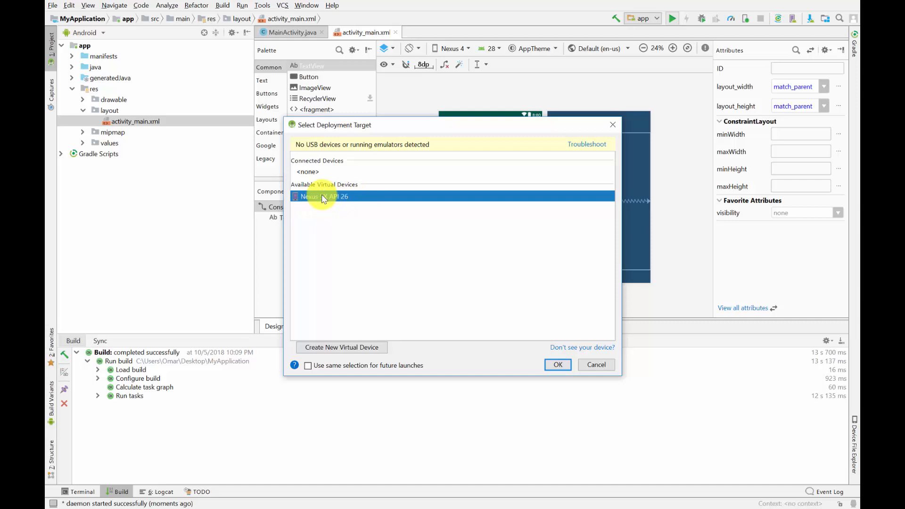
click(351, 351)
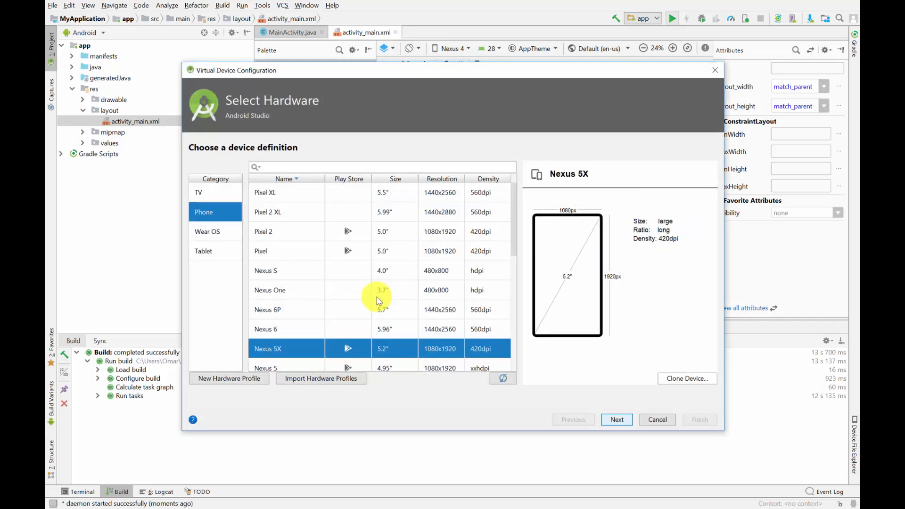
scroll(375, 300, down, 3)
scroll(377, 300, up, 3)
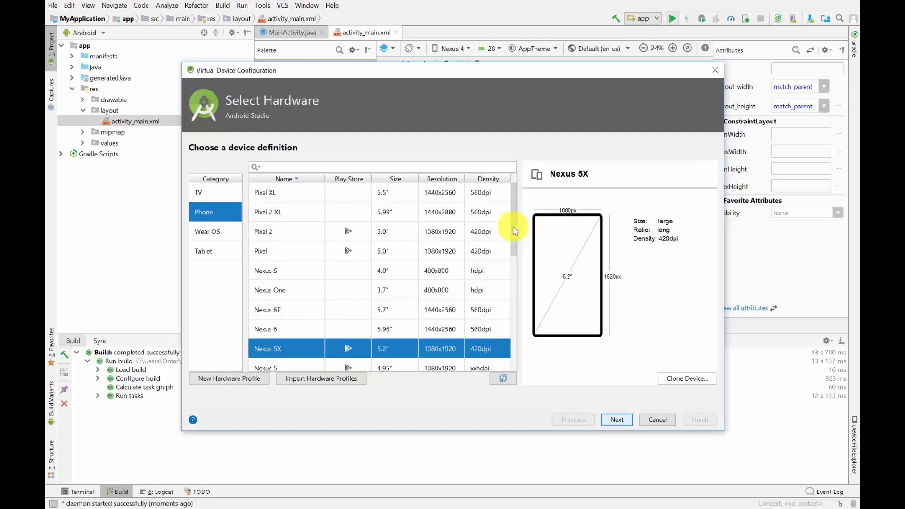
drag(516, 226, 462, 261)
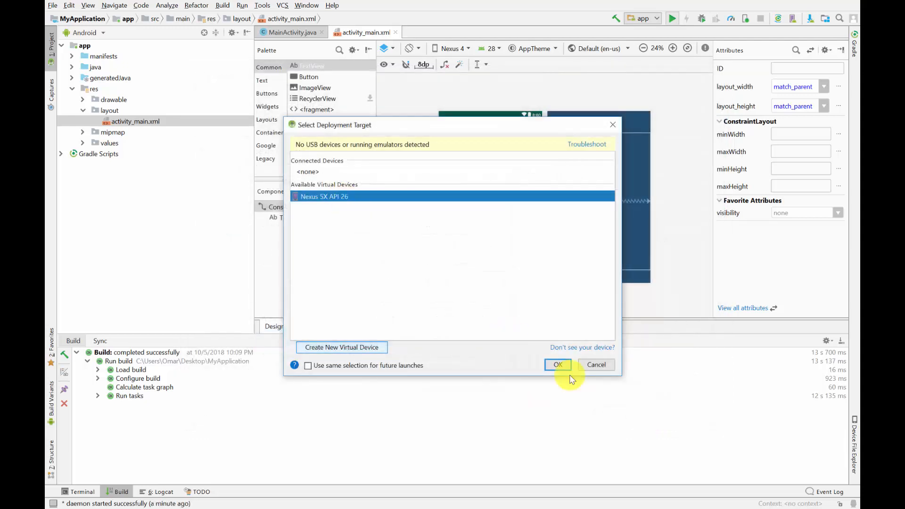
- Launch the app on the Nexus 5X API 26 virtual device, dismissing the cold boot notice, and close the emulator
click(557, 367)
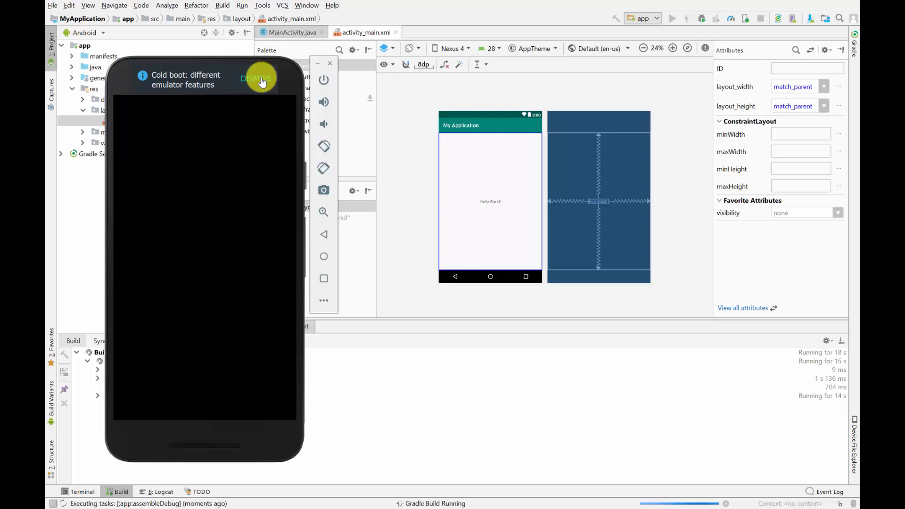
click(261, 79)
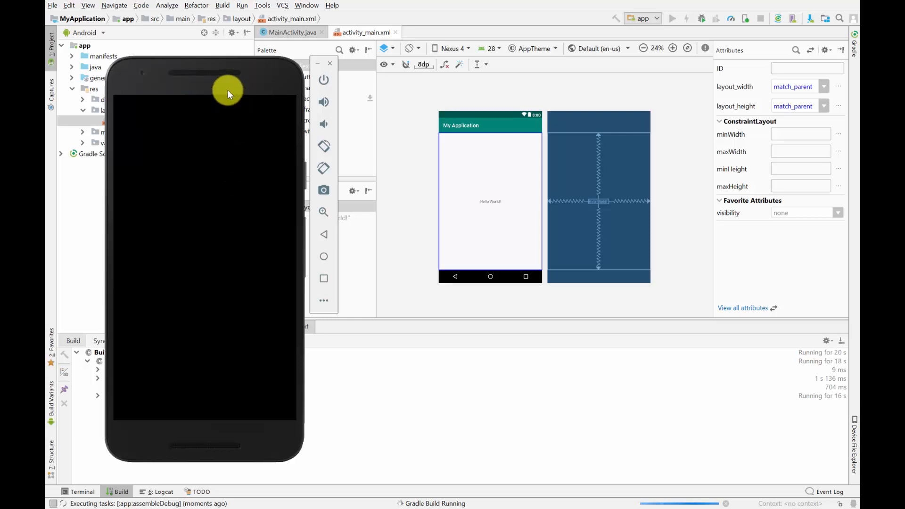
drag(228, 90, 481, 78)
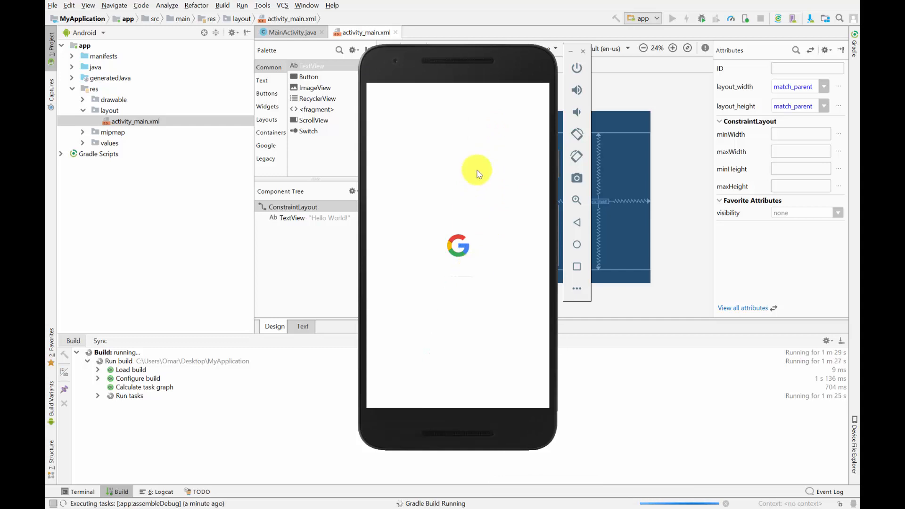
click(583, 53)
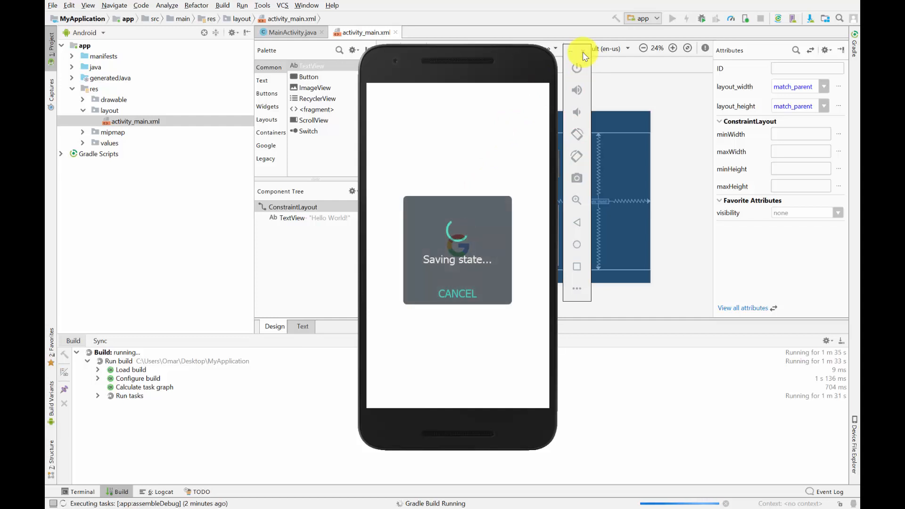